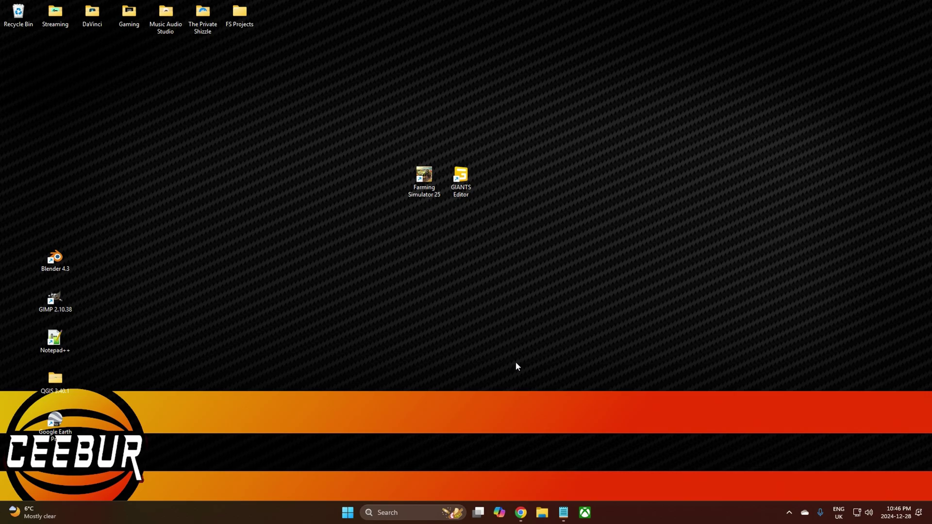
# Restore Chrome showing the GDN downloads page with GIANTS Editor v10.0.3 for Farming Simulator 25
pyautogui.click(521, 513)
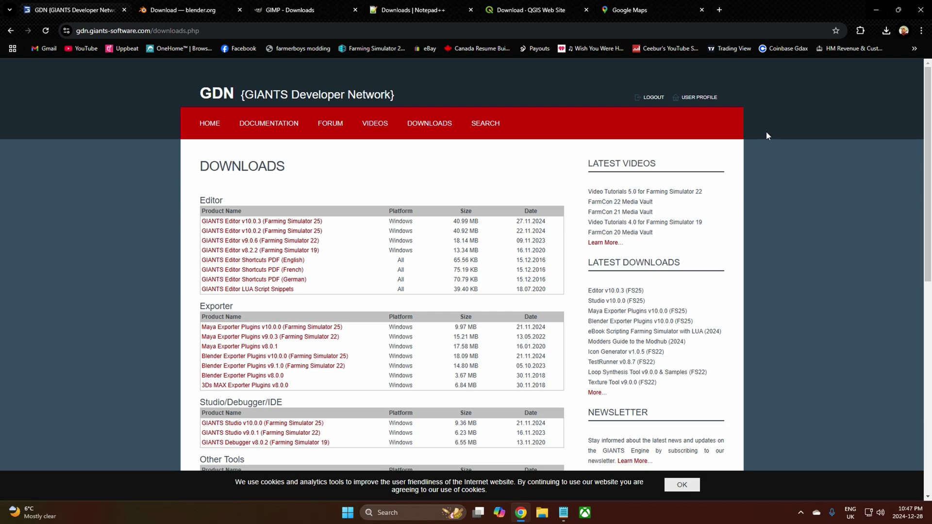
# Minimise Chrome, then select and deselect the GIANTS Editor desktop shortcut
pyautogui.click(877, 10)
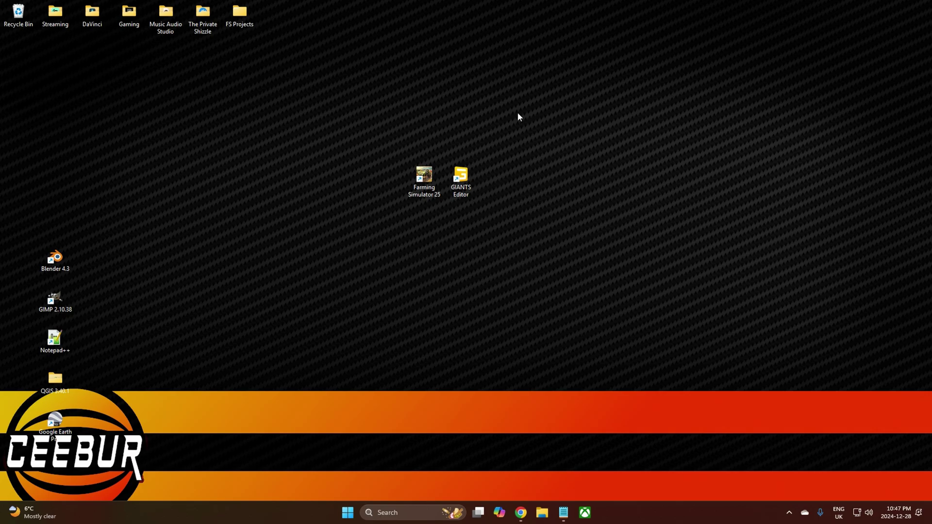
pyautogui.click(463, 181)
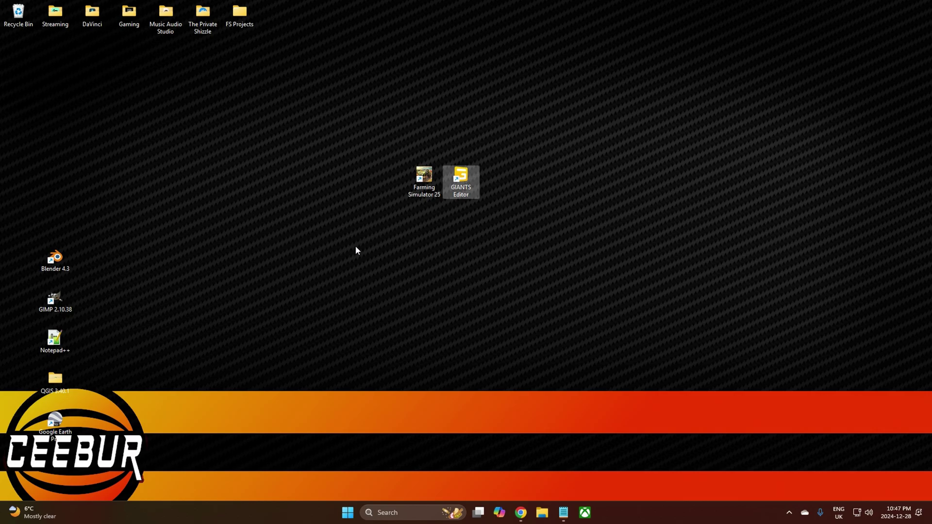
pyautogui.click(520, 232)
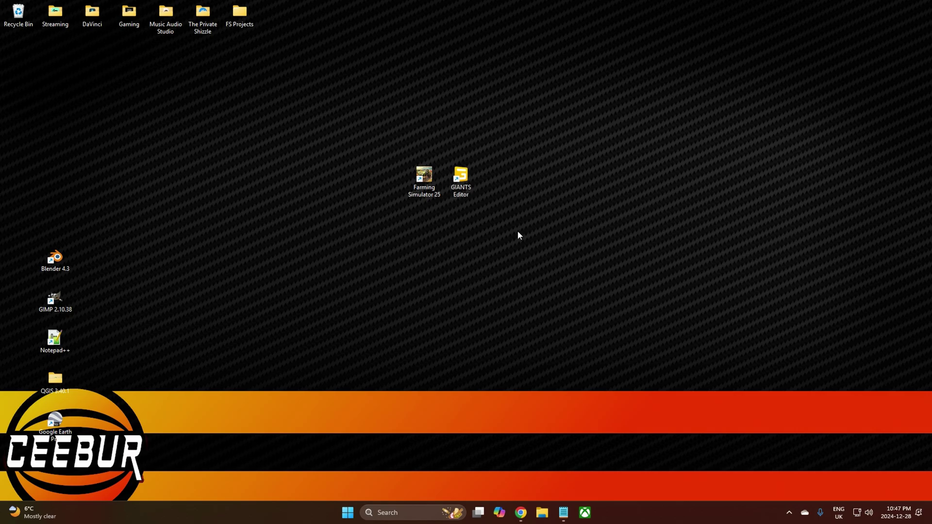
# Launch GIANTS Editor, close the Getting Started welcome window, and show the File menu
pyautogui.doubleClick(464, 177)
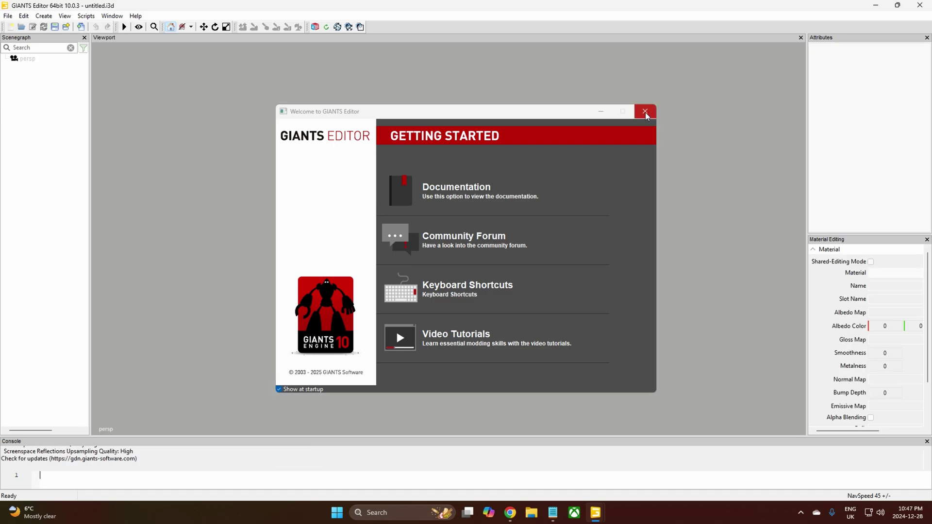
pyautogui.click(646, 112)
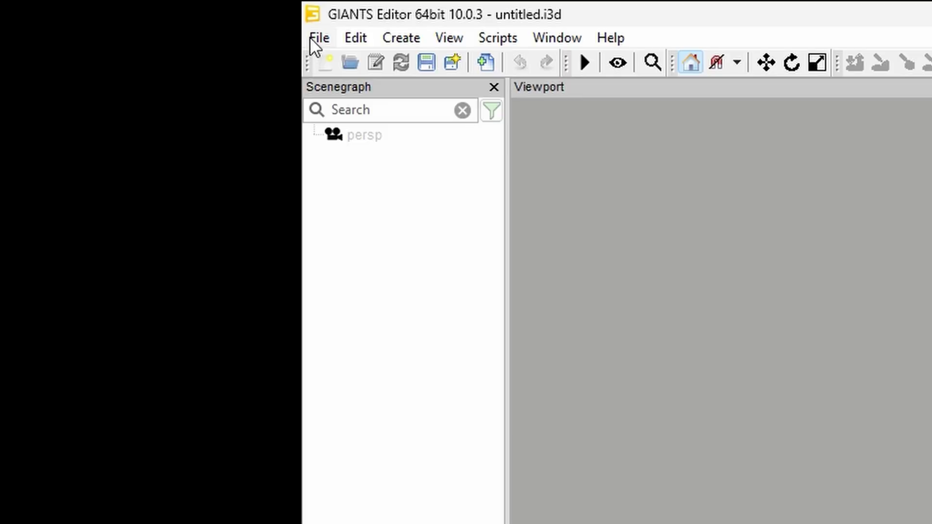
pyautogui.click(316, 37)
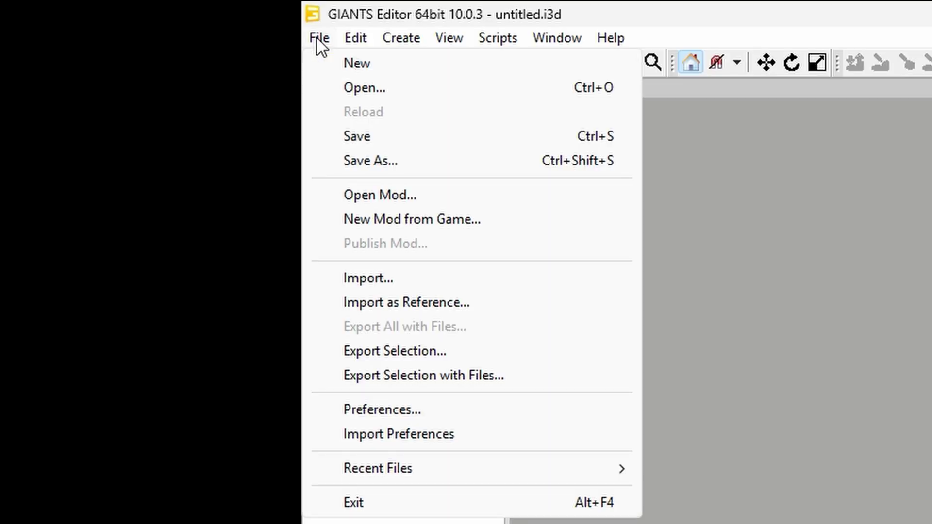
# Open File > Preferences on the General tab
pyautogui.click(401, 412)
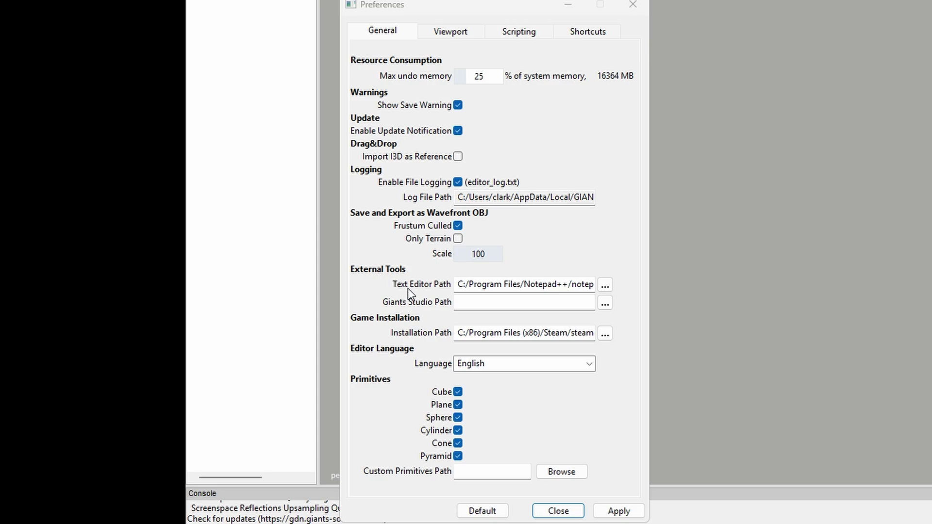
# Set the Text Editor Path to notepad++.exe from C:\Program Files\Notepad++
pyautogui.click(602, 288)
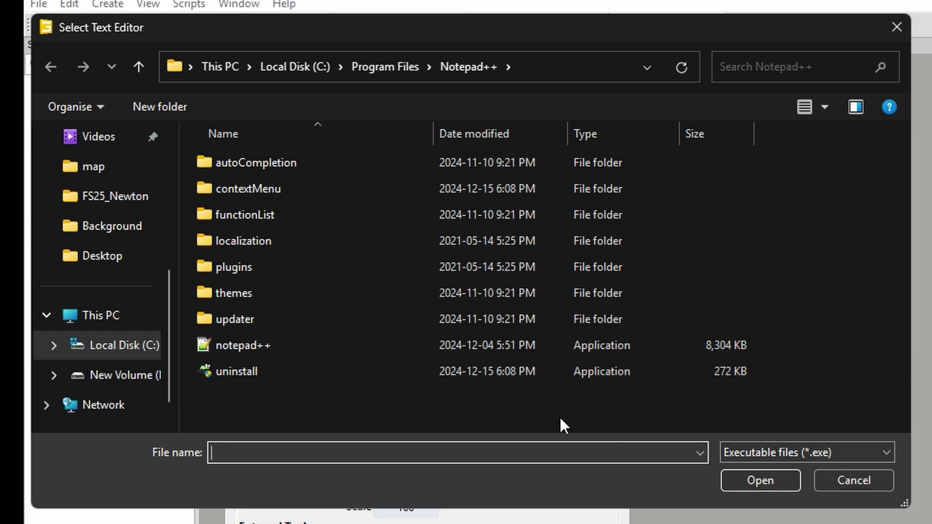
pyautogui.click(863, 486)
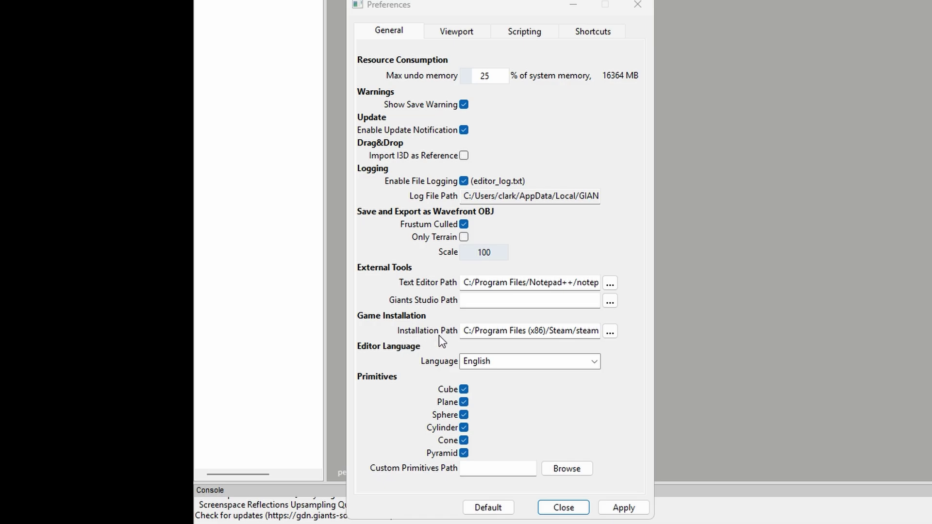
# Open the game installation folder picker and browse into C:\Program Files (x86)
pyautogui.click(611, 332)
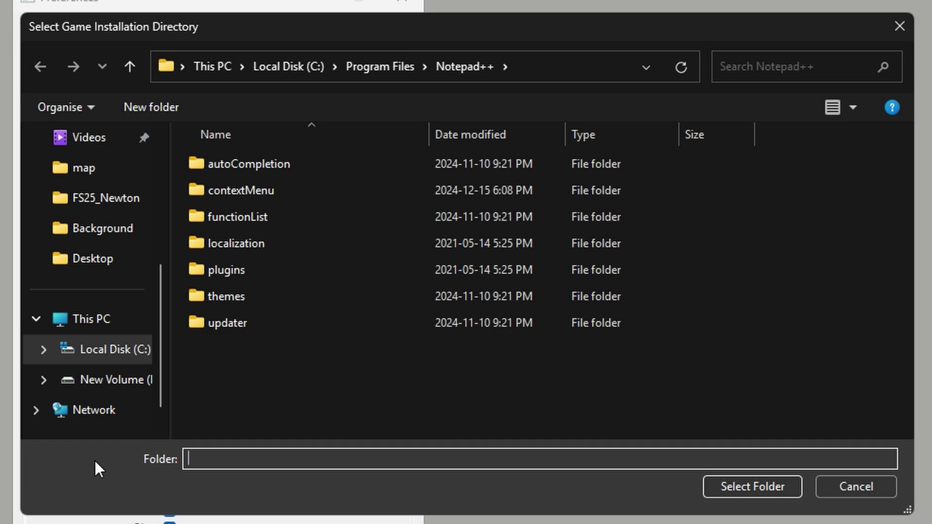
pyautogui.click(117, 357)
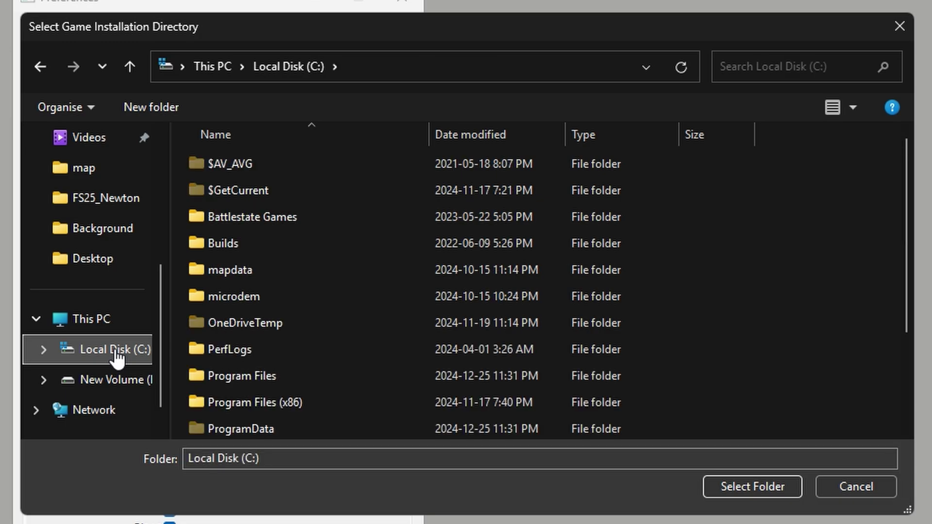
pyautogui.doubleClick(254, 403)
pyautogui.scroll(-2, 253, 329)
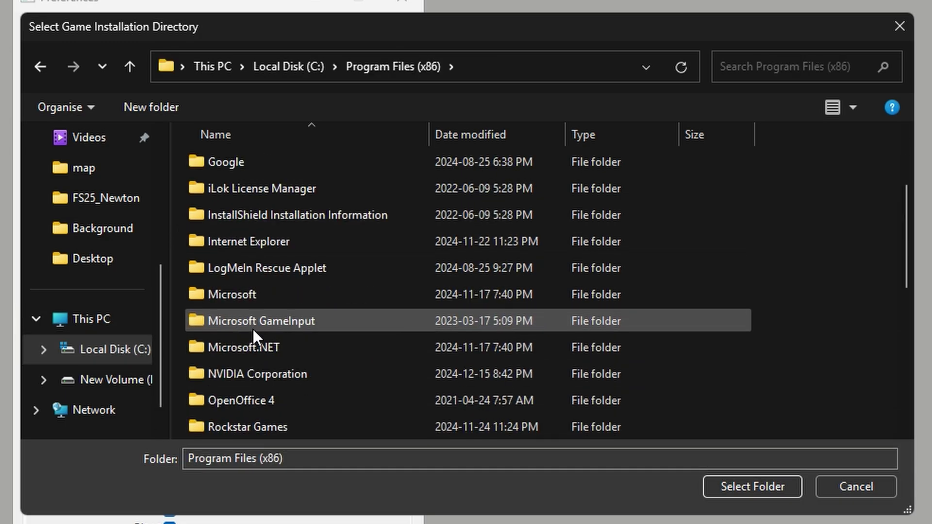
pyautogui.scroll(-3, 250, 291)
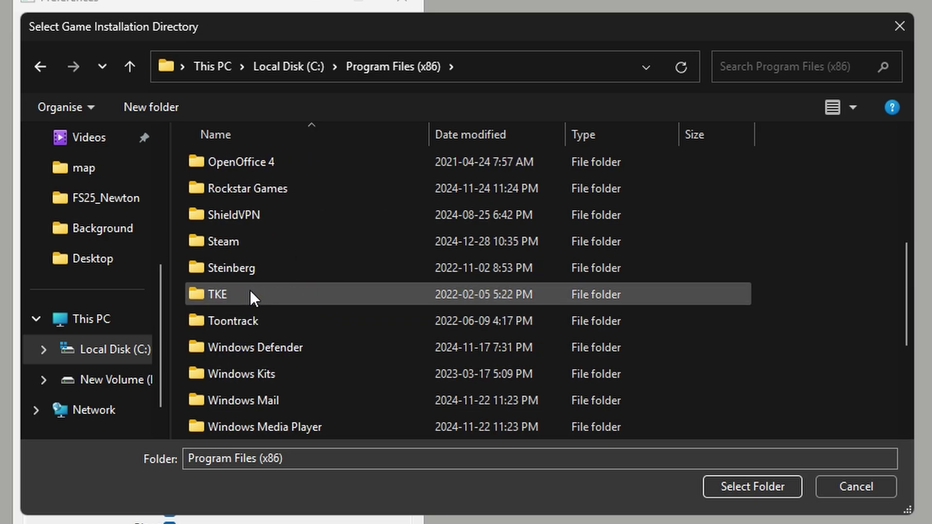
pyautogui.scroll(-2, 247, 294)
pyautogui.scroll(6, 243, 299)
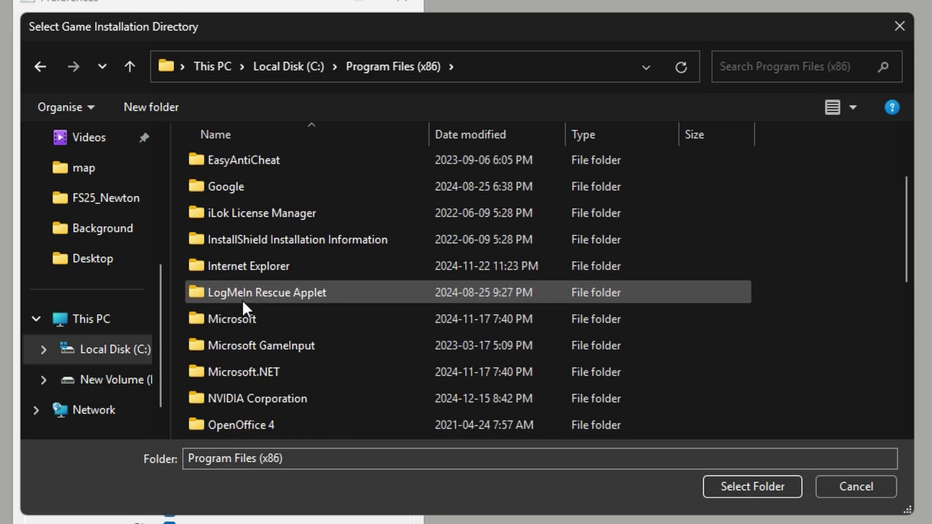
pyautogui.scroll(-4, 243, 301)
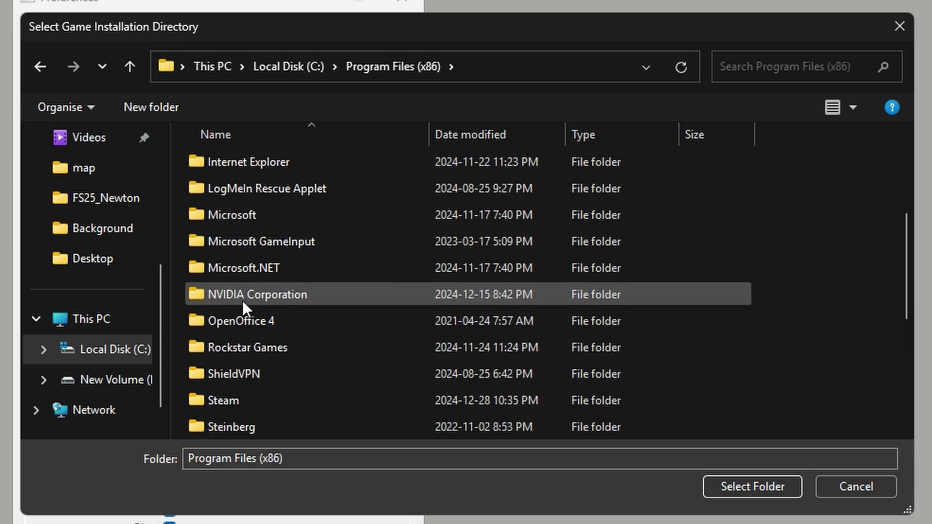
# Navigate through Steam\steamapps\common into the Farming Simulator 25 folder
pyautogui.doubleClick(234, 321)
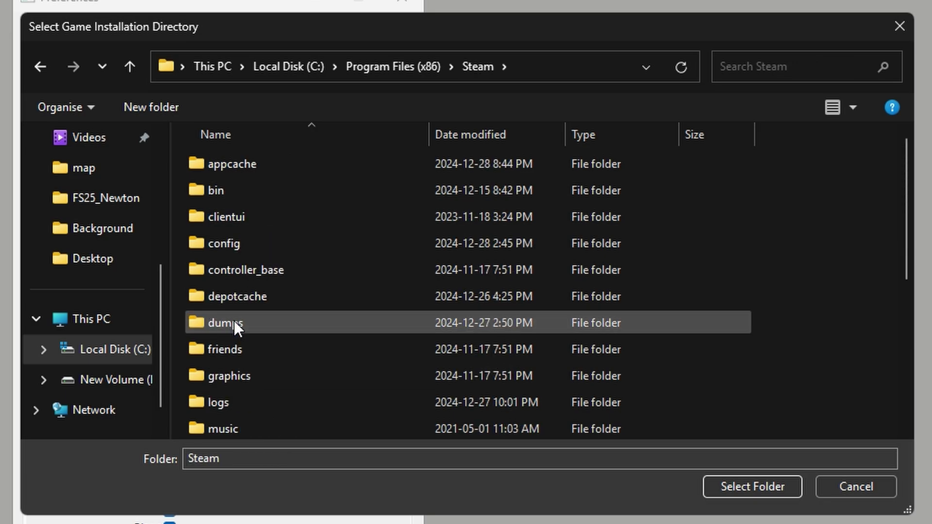
pyautogui.scroll(-4, 232, 285)
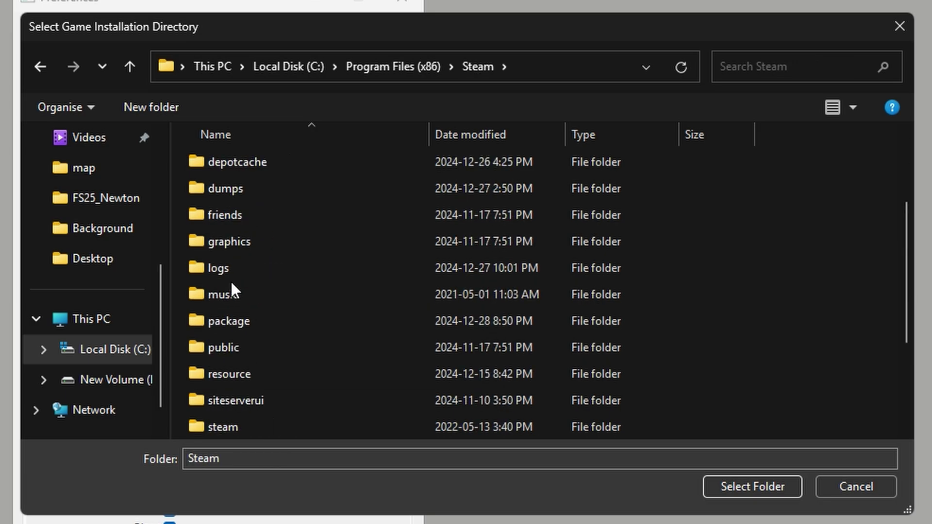
pyautogui.doubleClick(241, 298)
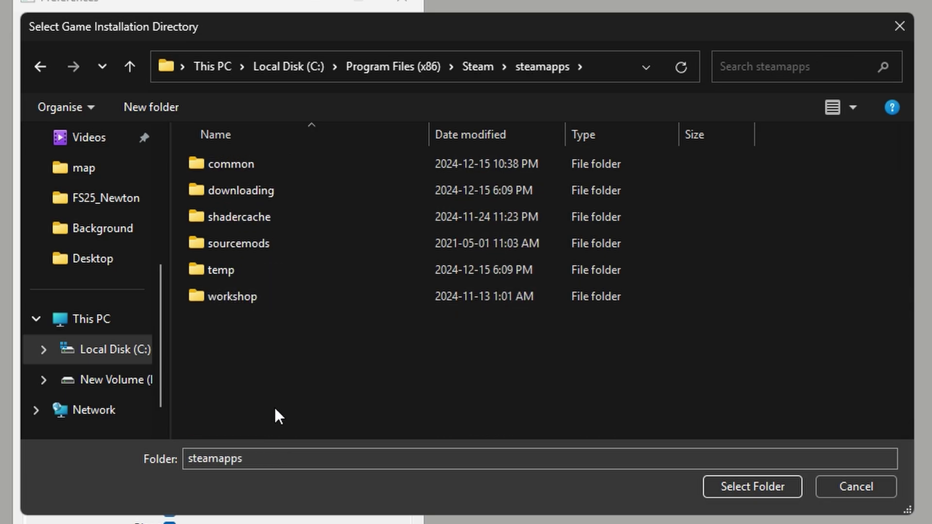
pyautogui.doubleClick(233, 168)
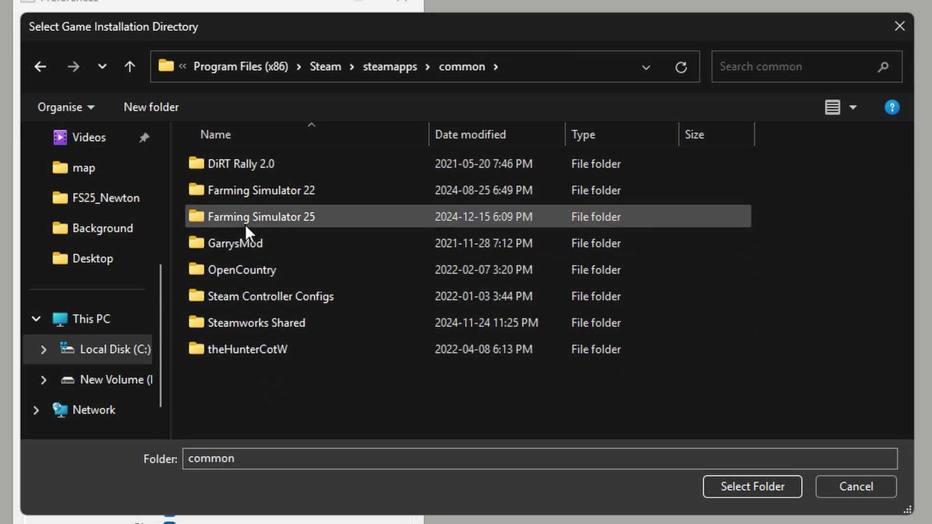
pyautogui.click(249, 217)
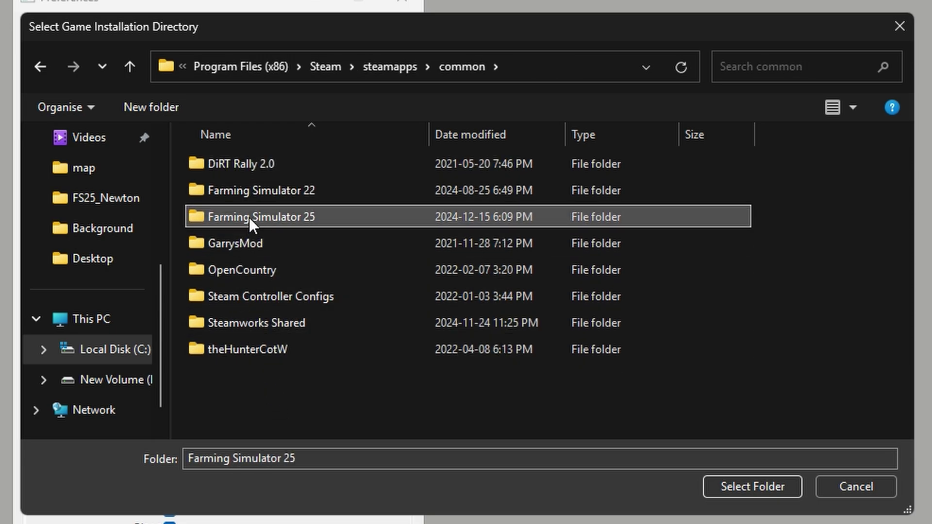
pyautogui.click(250, 218)
pyautogui.click(271, 272)
pyautogui.doubleClick(270, 219)
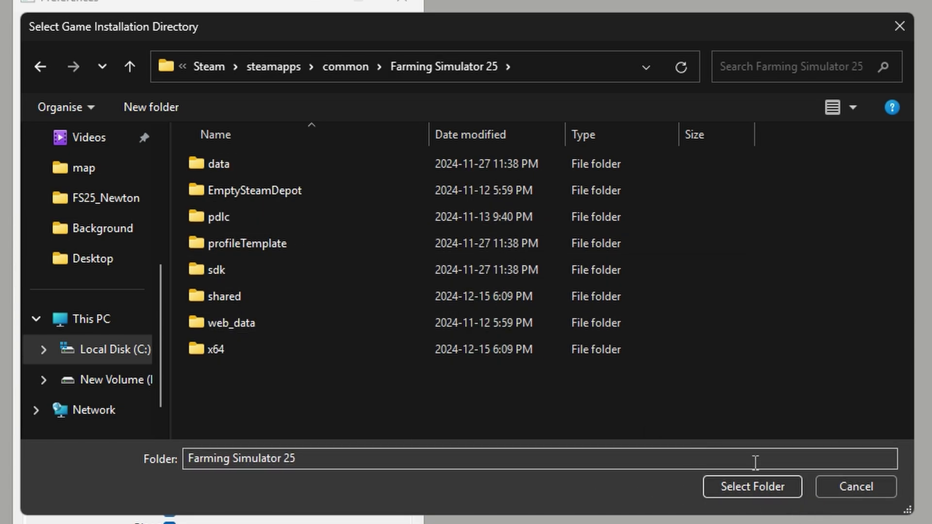
# Cancel the folder picker and reopen Preferences showing the Notepad++ and Steam paths
pyautogui.click(867, 489)
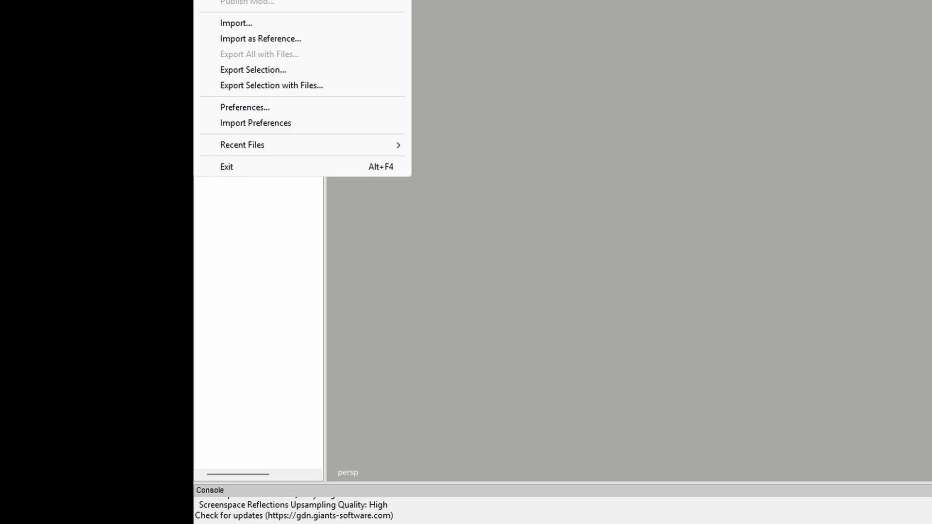
pyautogui.click(243, 111)
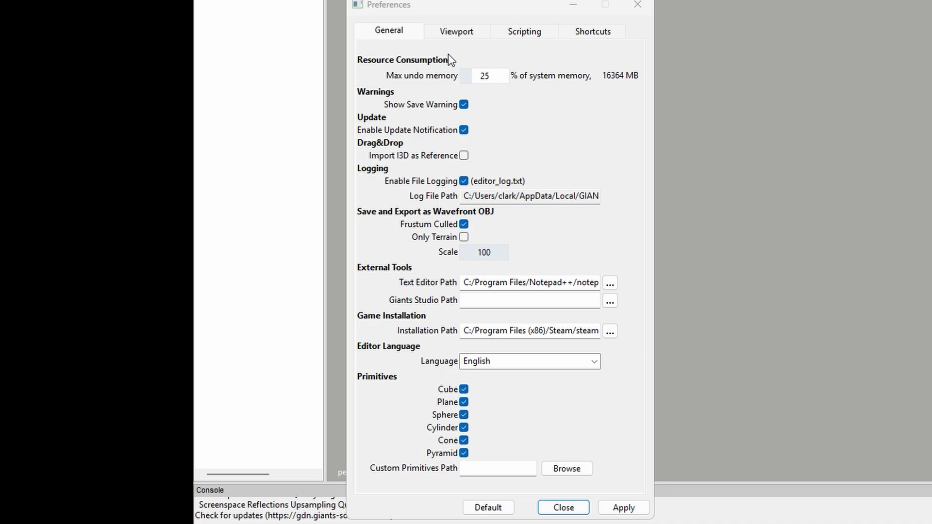
# Try a black viewport background, restore light grey, then view the Scripting include directories
pyautogui.click(474, 31)
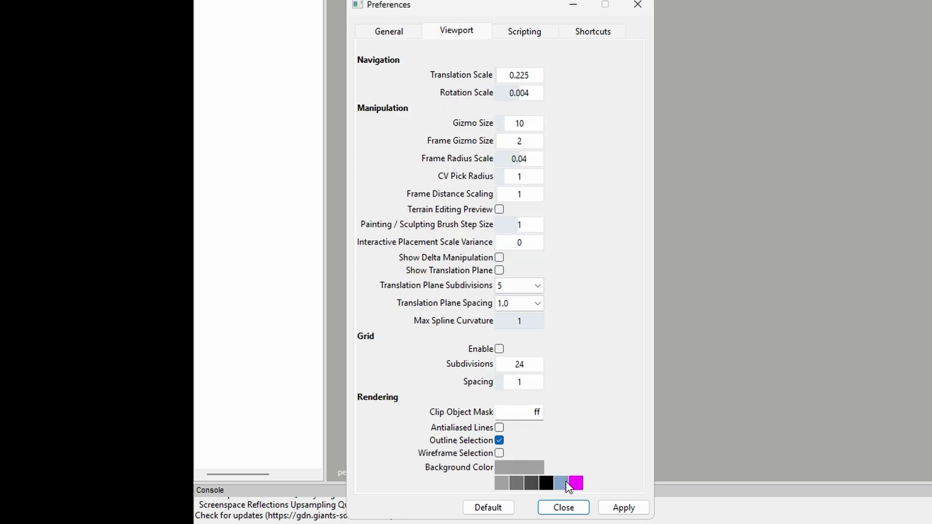
pyautogui.click(546, 483)
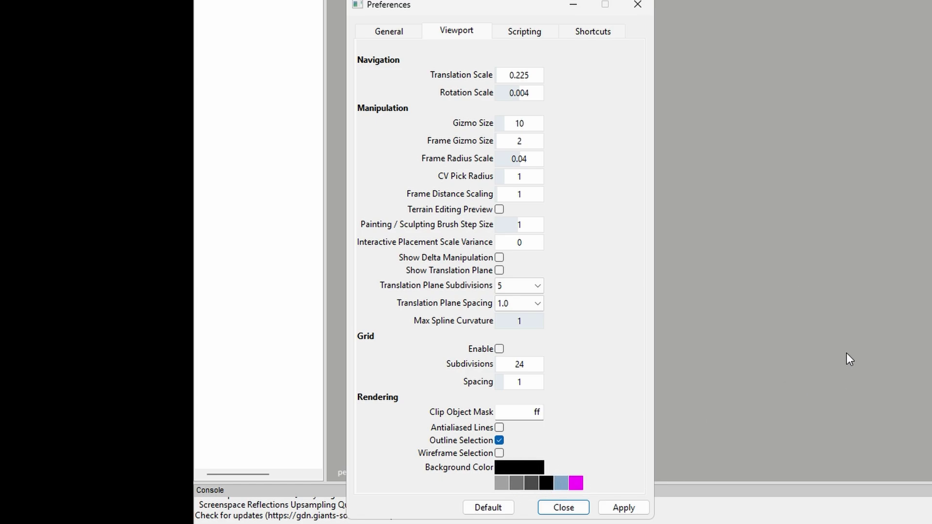
pyautogui.click(503, 483)
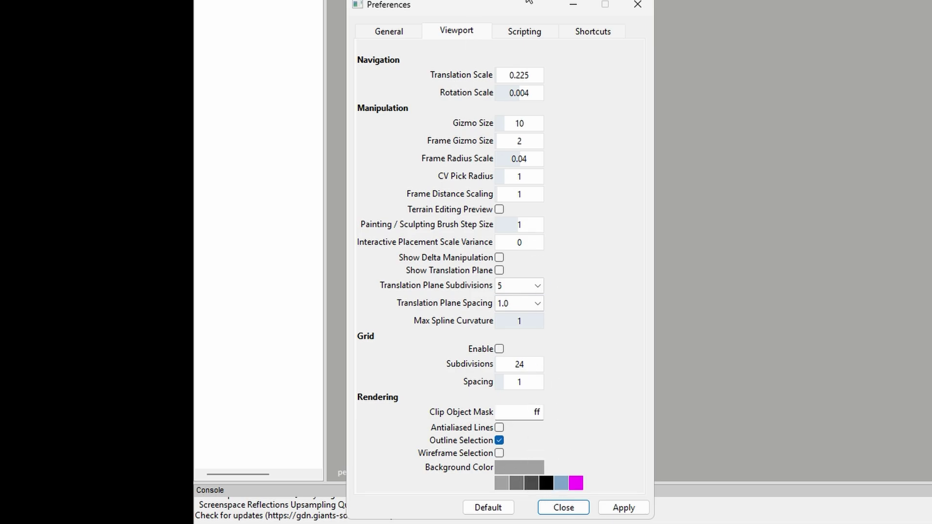
pyautogui.click(525, 32)
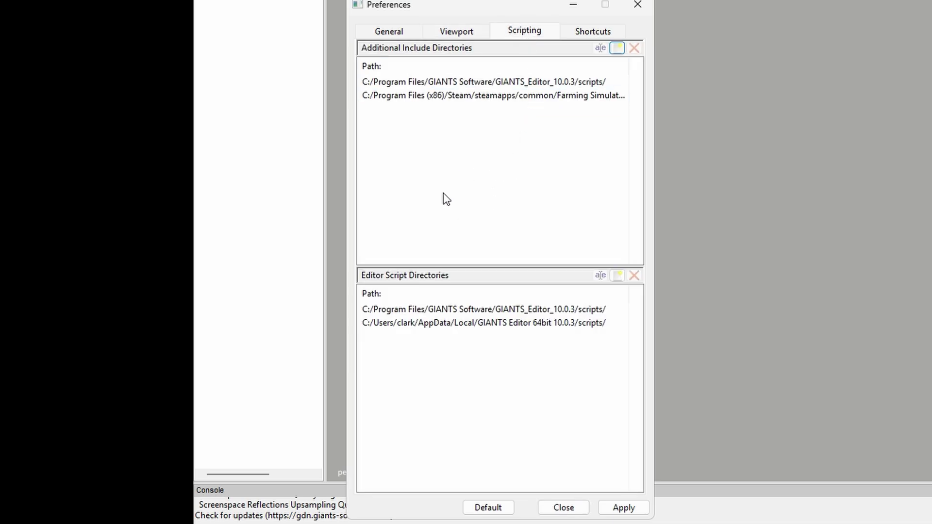
# Review the Shortcuts list, including Gizmo Translate, Rotate and Scale bound to W, E, R
pyautogui.click(593, 31)
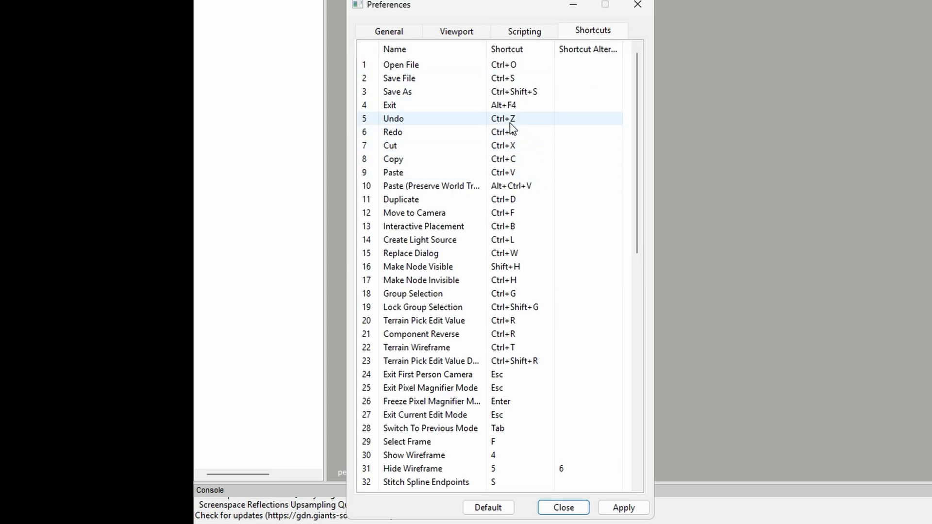
pyautogui.scroll(-5, 483, 143)
pyautogui.scroll(-7, 482, 146)
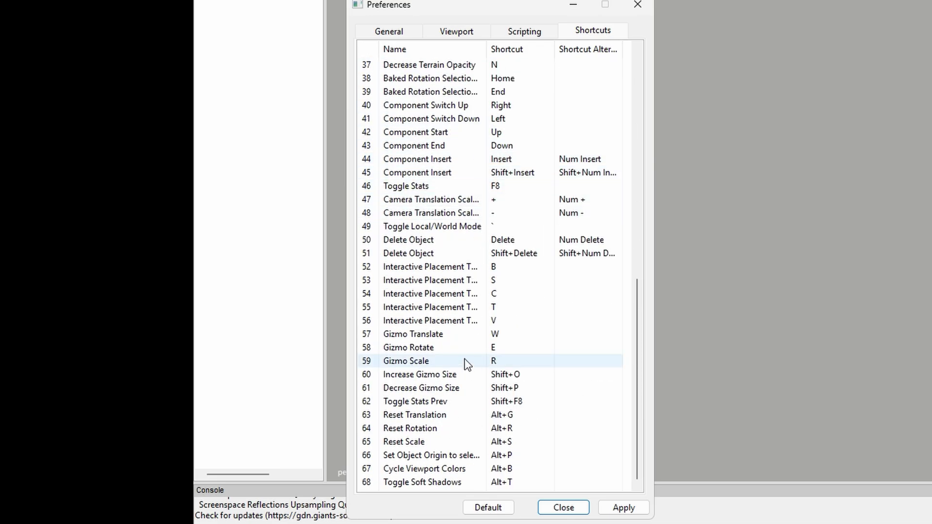
pyautogui.scroll(2, 468, 428)
pyautogui.scroll(-2, 468, 349)
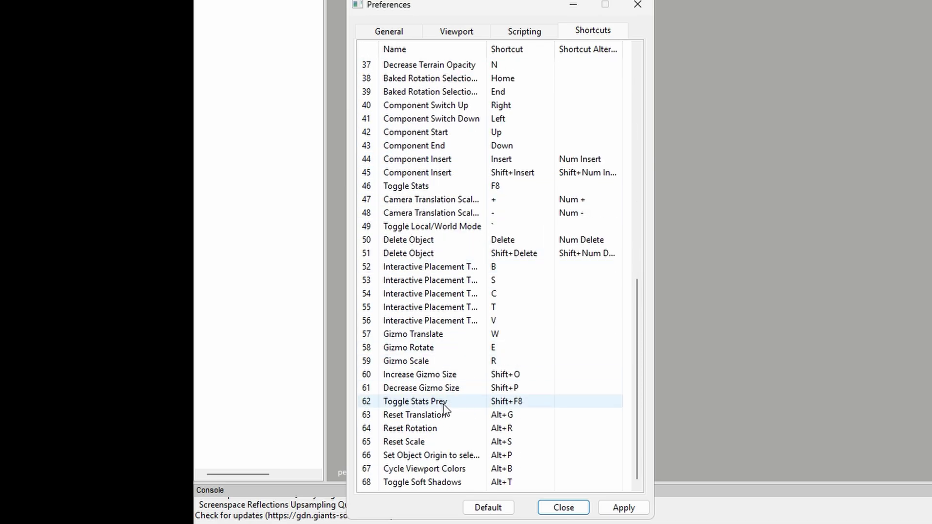
pyautogui.scroll(12, 454, 374)
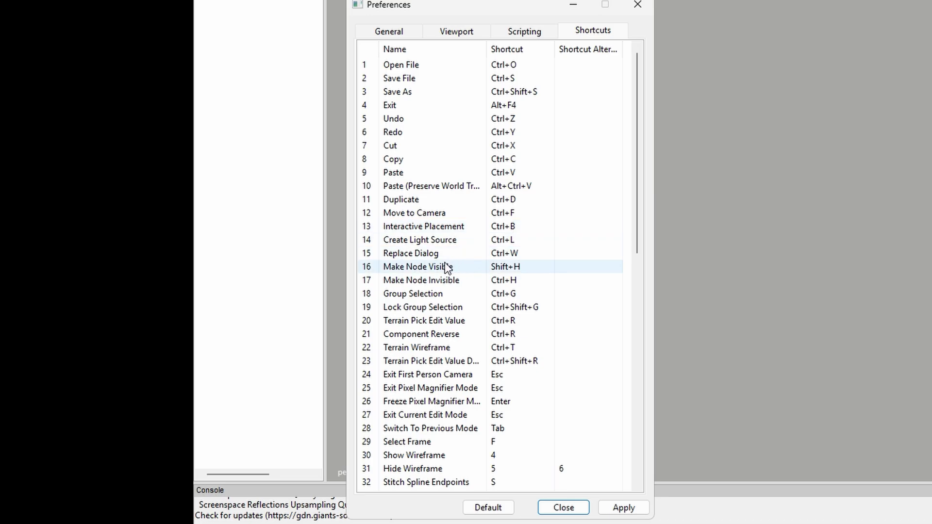
pyautogui.scroll(-1, 445, 266)
pyautogui.scroll(-1, 445, 257)
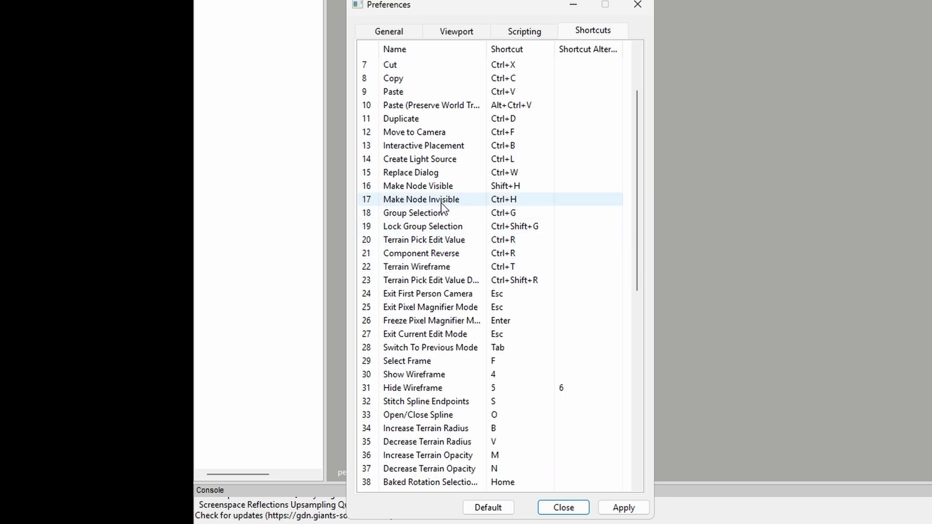
pyautogui.scroll(-2, 442, 233)
pyautogui.scroll(-7, 444, 217)
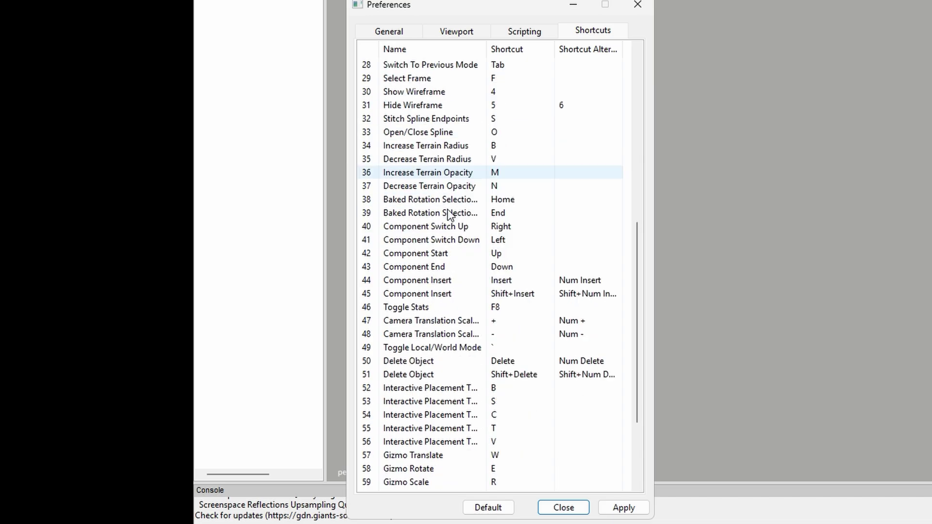
pyautogui.scroll(-1, 449, 215)
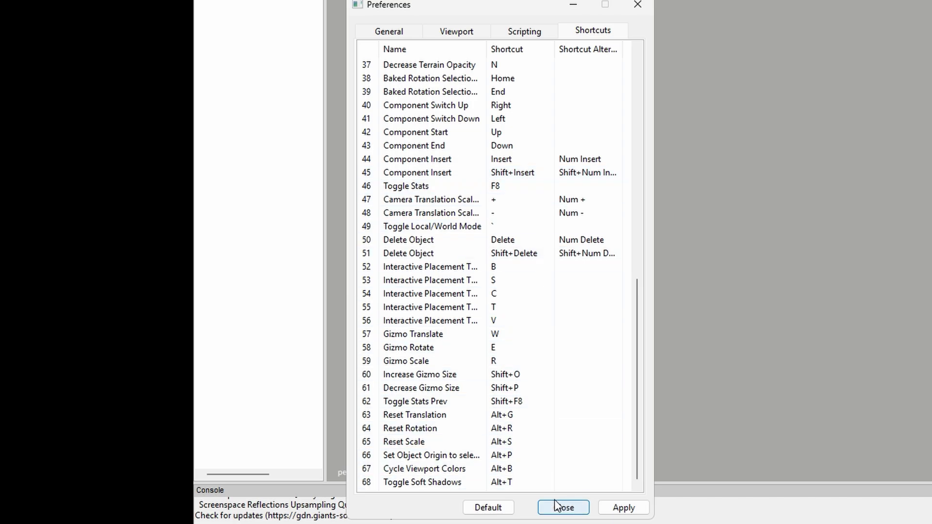
# Close Preferences and minimise GIANTS Editor to reveal the desktop
pyautogui.click(563, 509)
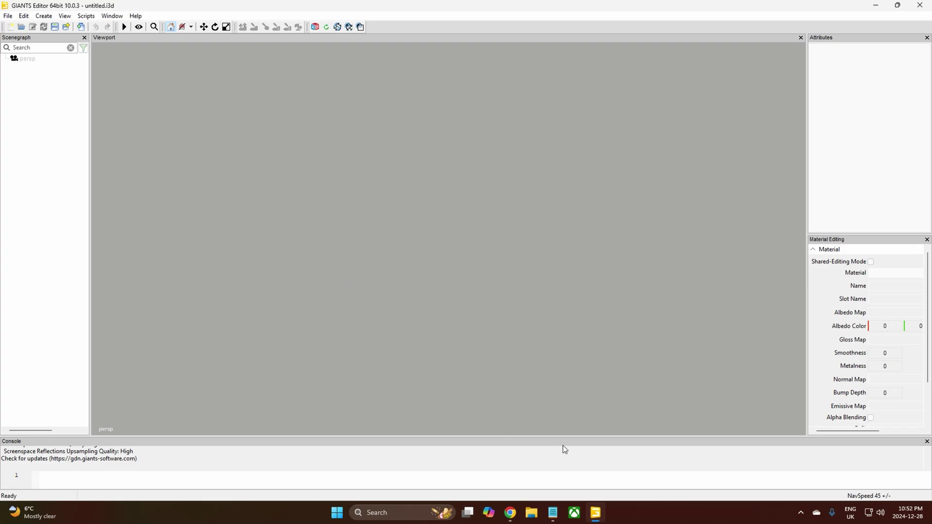
pyautogui.click(601, 514)
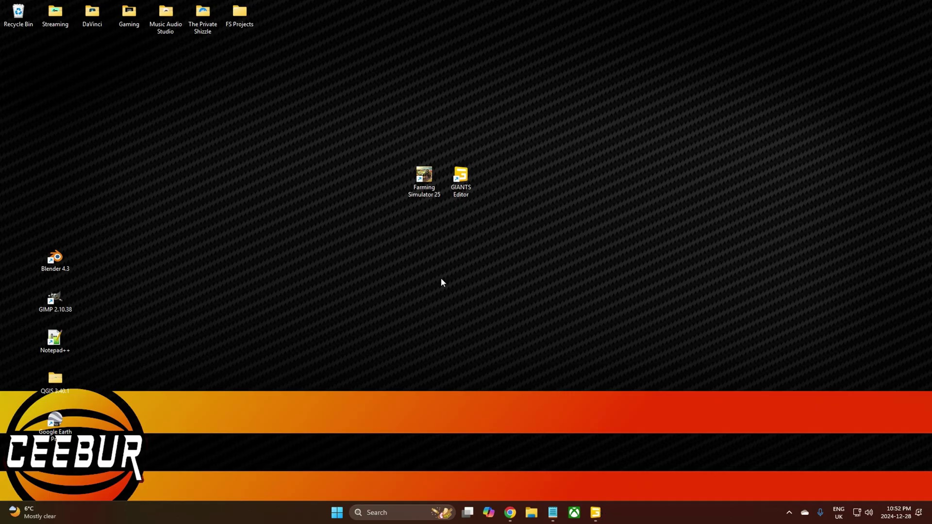